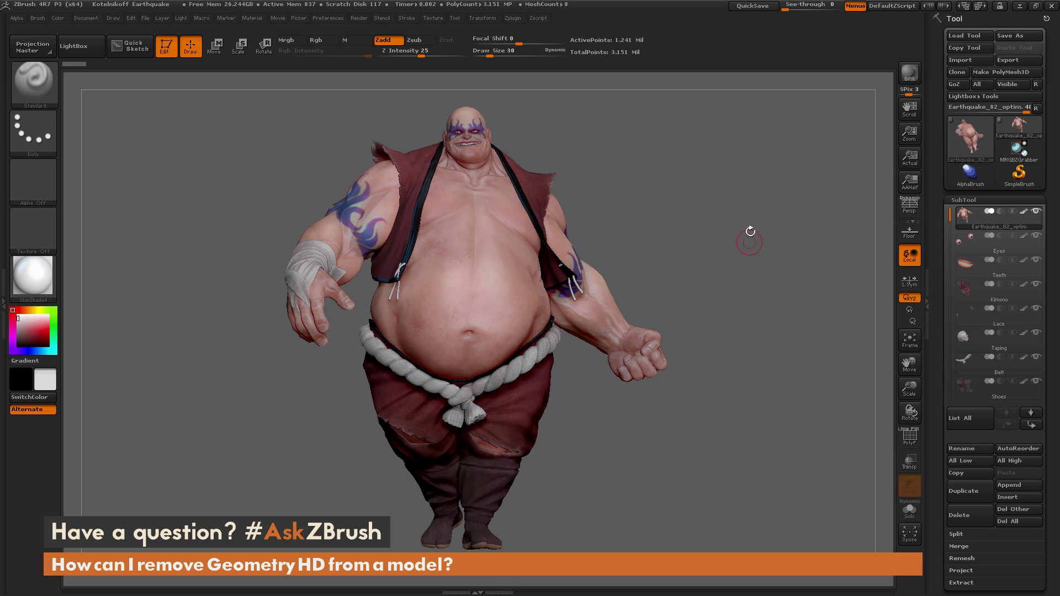
Hide every subtool except the selected body.
{"action": "left_click_drag", "start_coordinate": [767, 275], "coordinate": [755, 301]}
{"action": "left_click", "coordinate": [1036, 212]}
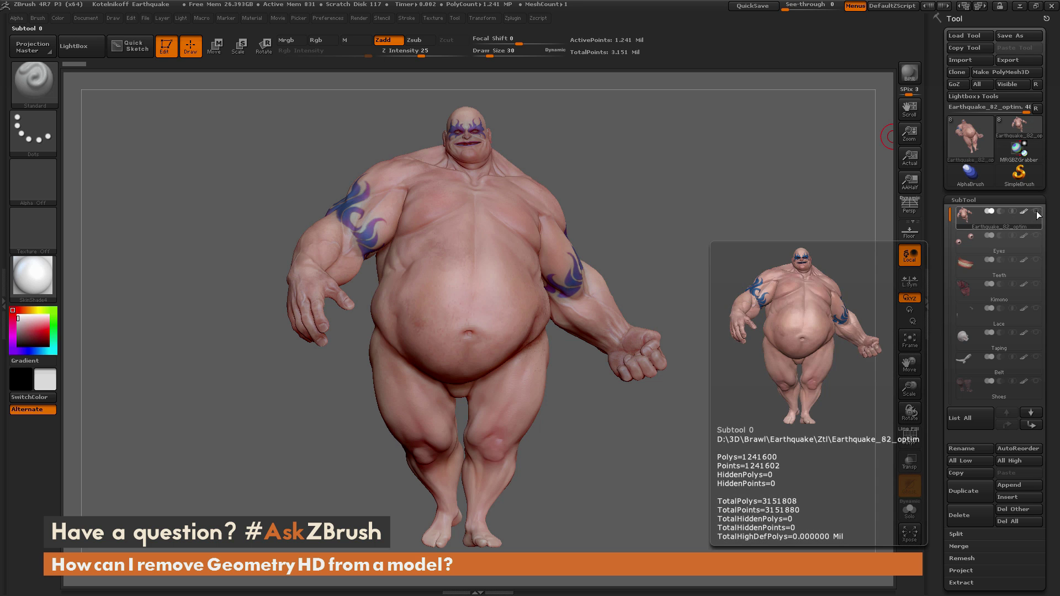
{"action": "mouse_move", "coordinate": [998, 265]}
{"action": "left_click_drag", "start_coordinate": [799, 288], "coordinate": [799, 327]}
Open the body's Geometry settings and check its subdivision level.
{"action": "left_click_drag", "start_coordinate": [940, 320], "coordinate": [948, 200]}
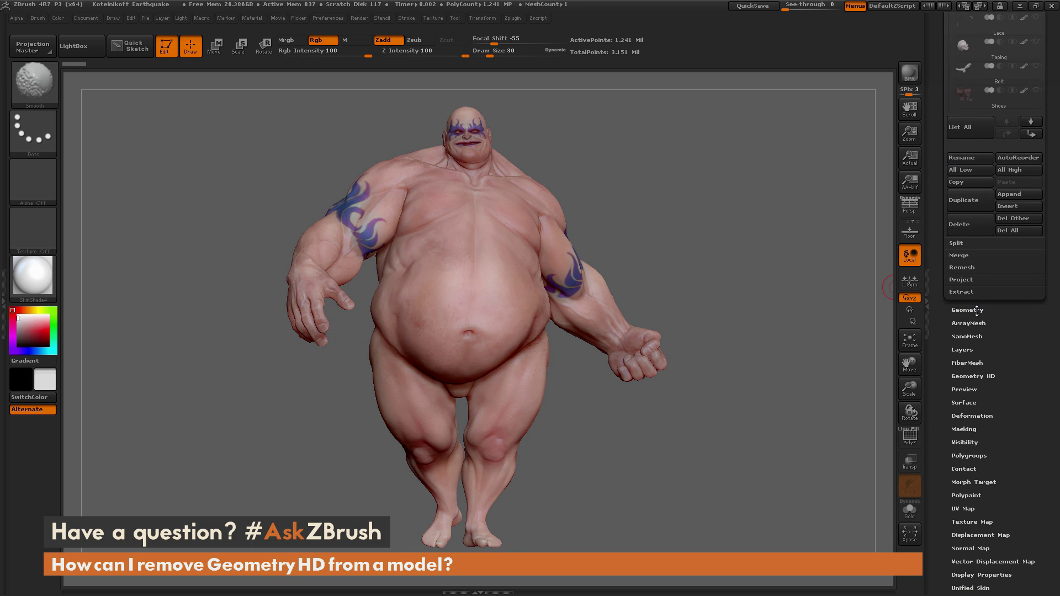
{"action": "left_click", "coordinate": [976, 310]}
{"action": "scroll", "coordinate": [977, 298], "scroll_direction": "down", "scroll_amount": 1}
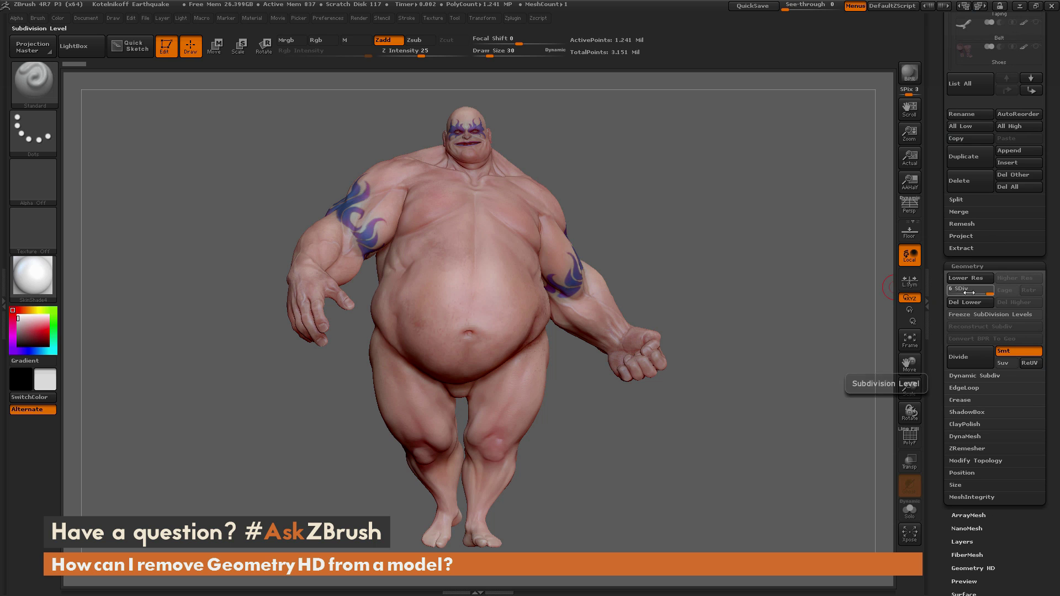
{"action": "mouse_move", "coordinate": [989, 293]}
{"action": "left_mouse_down"}
{"action": "mouse_move", "coordinate": [951, 293]}
{"action": "mouse_move", "coordinate": [993, 294]}
{"action": "left_mouse_up"}
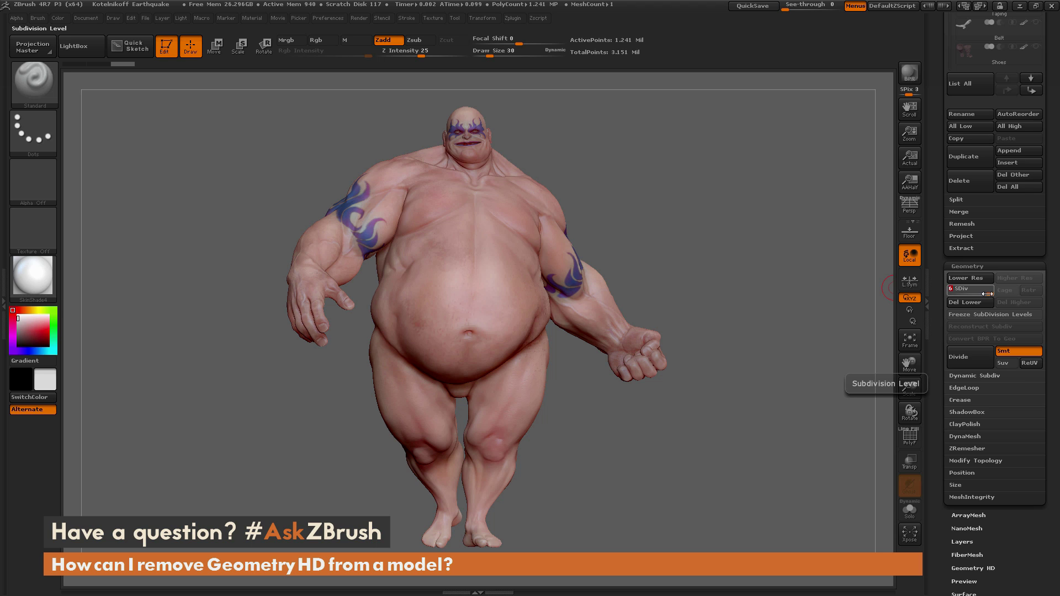
Open the Geometry HD settings and subdivide the body three times with DivideHD.
{"action": "scroll", "coordinate": [966, 276], "scroll_direction": "down", "scroll_amount": 5}
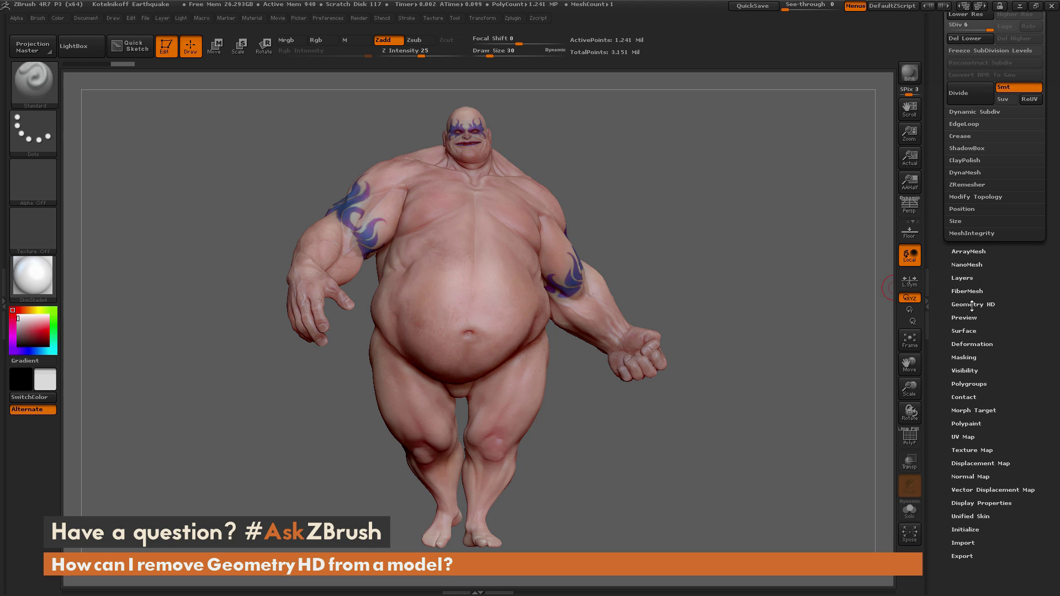
{"action": "left_click", "coordinate": [981, 305]}
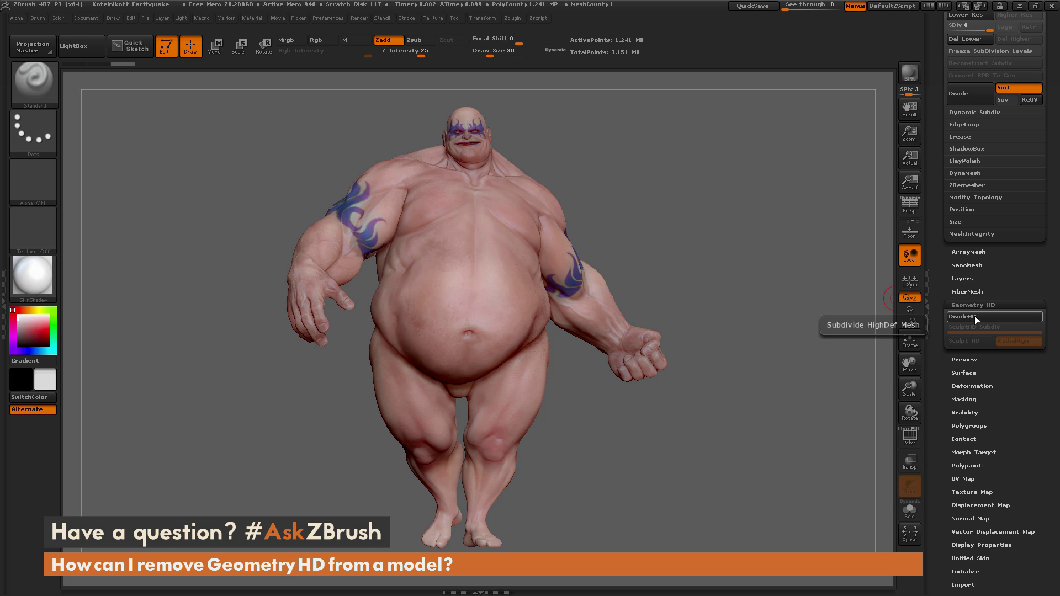
{"action": "left_click", "coordinate": [977, 317]}
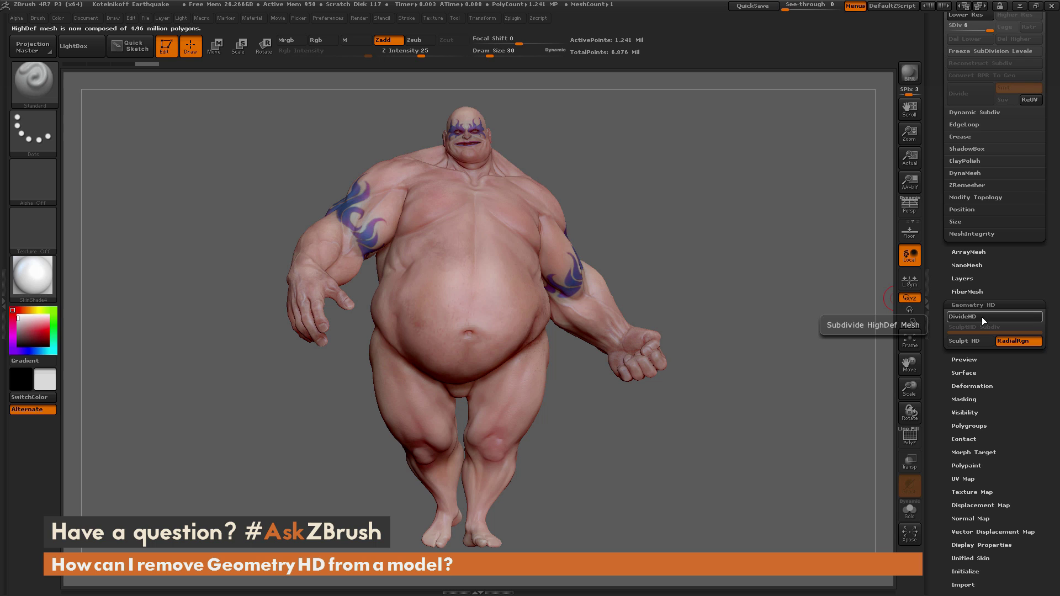
{"action": "left_click", "coordinate": [983, 317]}
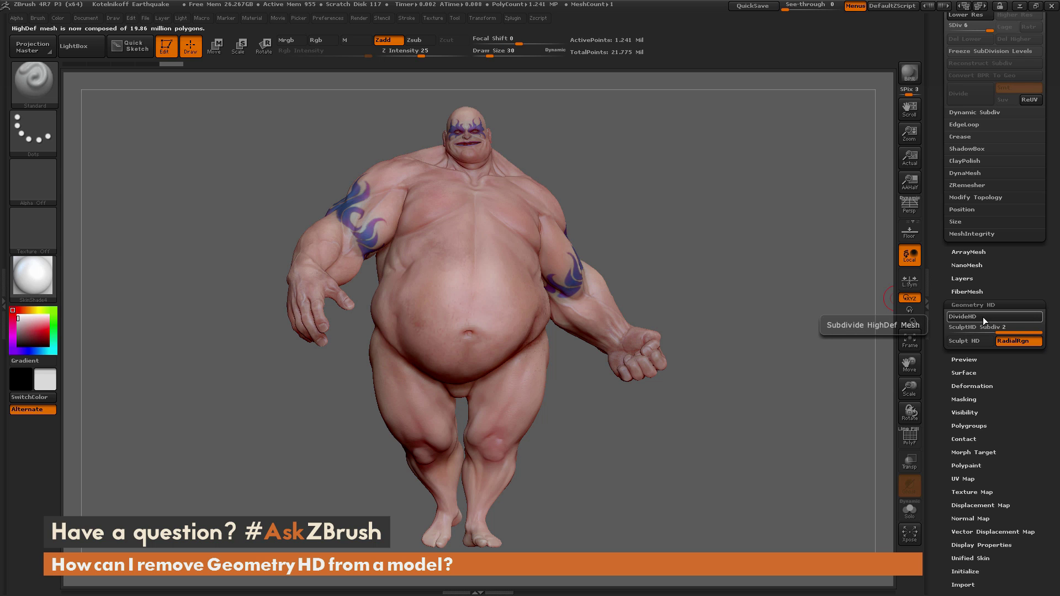
{"action": "left_click", "coordinate": [983, 317]}
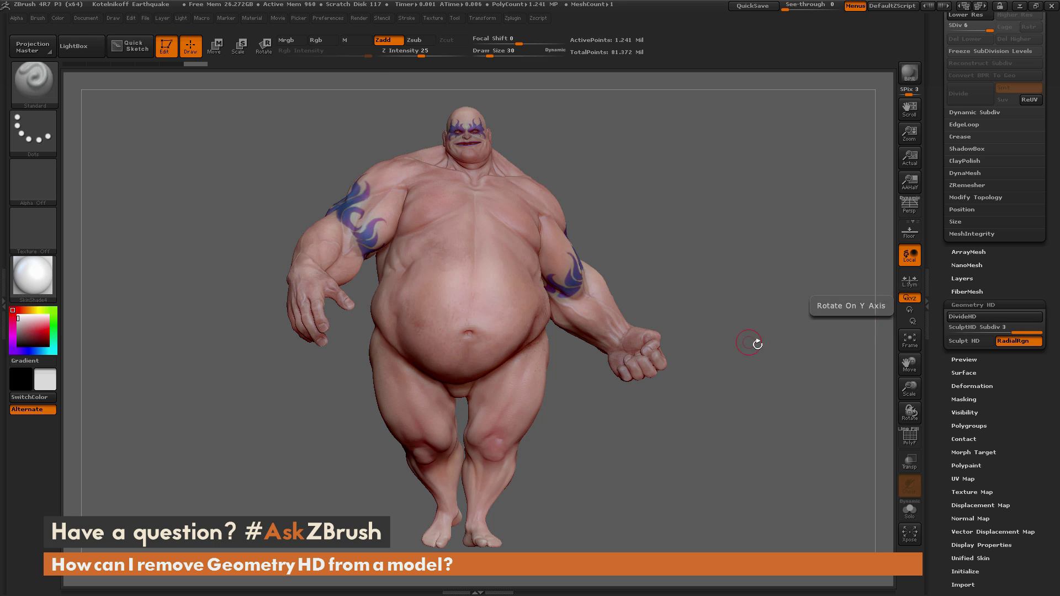
Try a Standard brush stroke down the belly outside Sculpt HD mode and undo it.
{"action": "mouse_move", "coordinate": [763, 266]}
{"action": "left_mouse_down"}
{"action": "mouse_move", "coordinate": [712, 276]}
{"action": "mouse_move", "coordinate": [773, 288]}
{"action": "mouse_move", "coordinate": [754, 301]}
{"action": "mouse_move", "coordinate": [762, 282]}
{"action": "mouse_move", "coordinate": [700, 283]}
{"action": "left_mouse_up"}
{"action": "left_click_drag", "start_coordinate": [502, 260], "coordinate": [492, 316]}
{"action": "left_click_drag", "start_coordinate": [702, 232], "coordinate": [574, 276]}
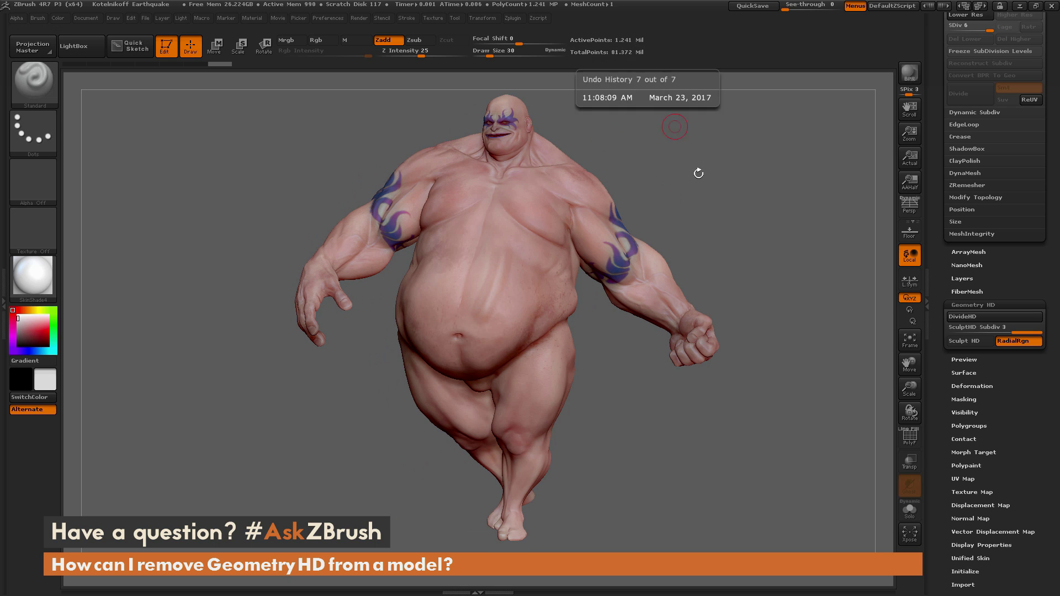
{"action": "mouse_move", "coordinate": [681, 196]}
{"action": "right_mouse_down"}
{"action": "mouse_move", "coordinate": [692, 192]}
{"action": "mouse_move", "coordinate": [679, 193]}
{"action": "right_mouse_up"}
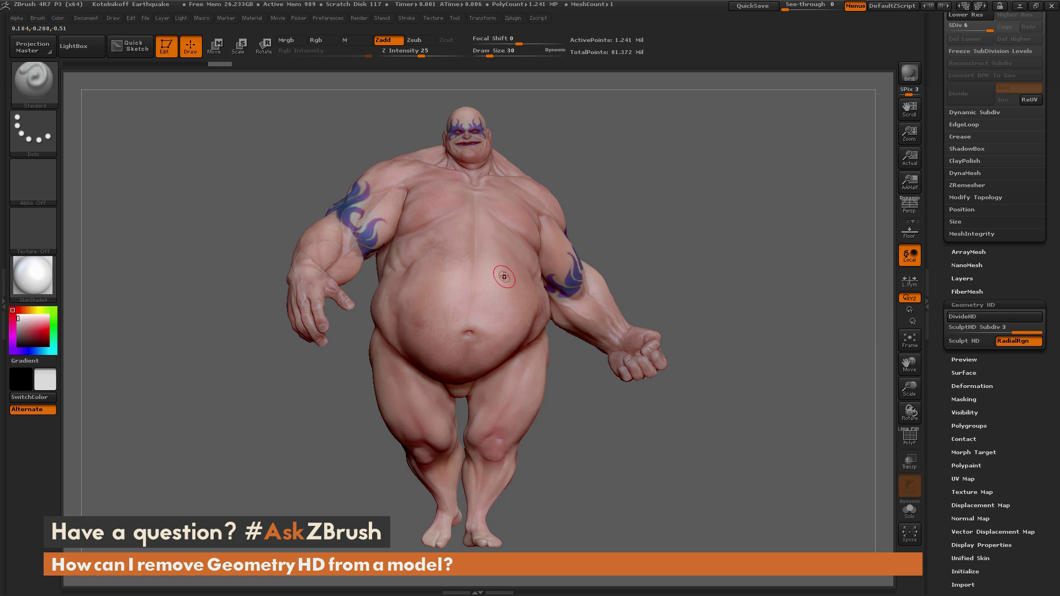
{"action": "mouse_move", "coordinate": [487, 276]}
{"action": "right_mouse_down"}
{"action": "mouse_move", "coordinate": [555, 219]}
{"action": "mouse_move", "coordinate": [487, 276]}
{"action": "right_mouse_up"}
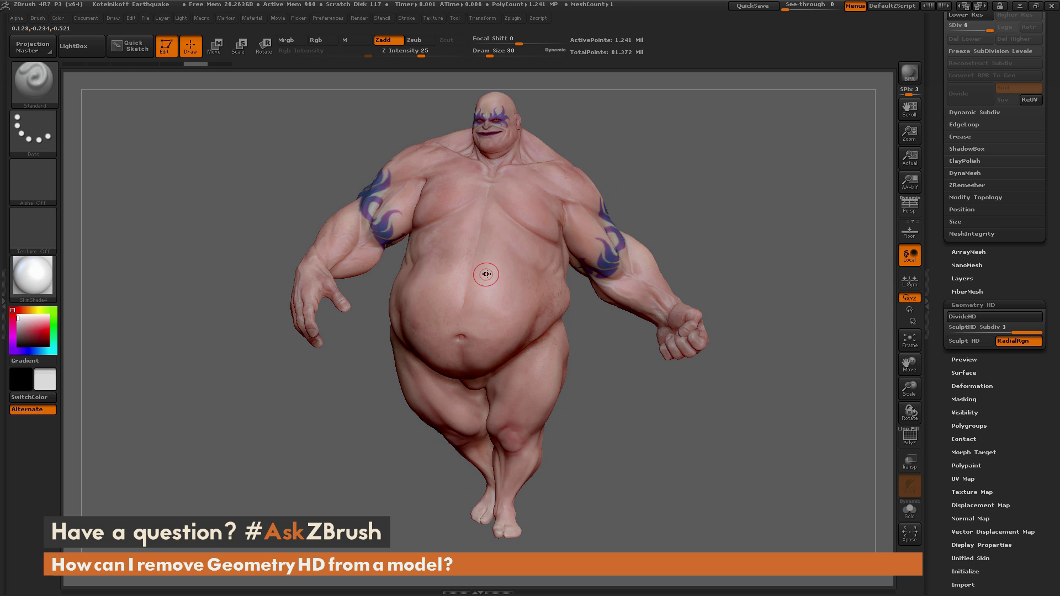
Enter Sculpt HD over the belly and sculpt a thin swirl beside the navel with the Standard brush at draw size 3.
{"action": "key", "text": "a"}
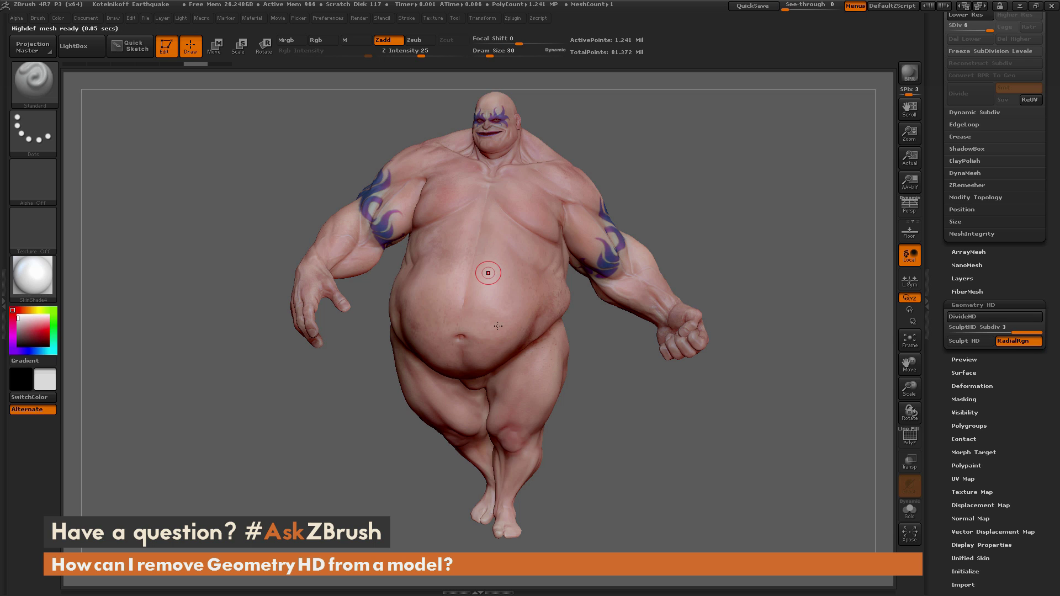
{"action": "key", "text": "a"}
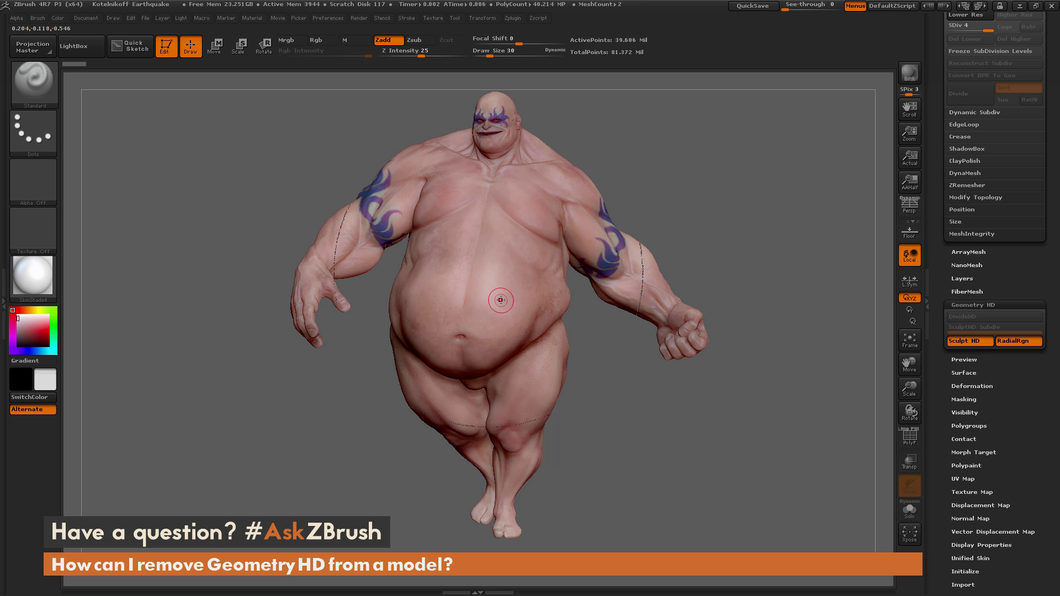
{"action": "key", "text": "bracketleft"}
{"action": "key", "text": "bracketleft"}
{"action": "key", "text": "bracketleft"}
{"action": "mouse_move", "coordinate": [494, 257]}
{"action": "left_mouse_down"}
{"action": "mouse_move", "coordinate": [480, 330]}
{"action": "mouse_move", "coordinate": [492, 337]}
{"action": "left_mouse_up"}
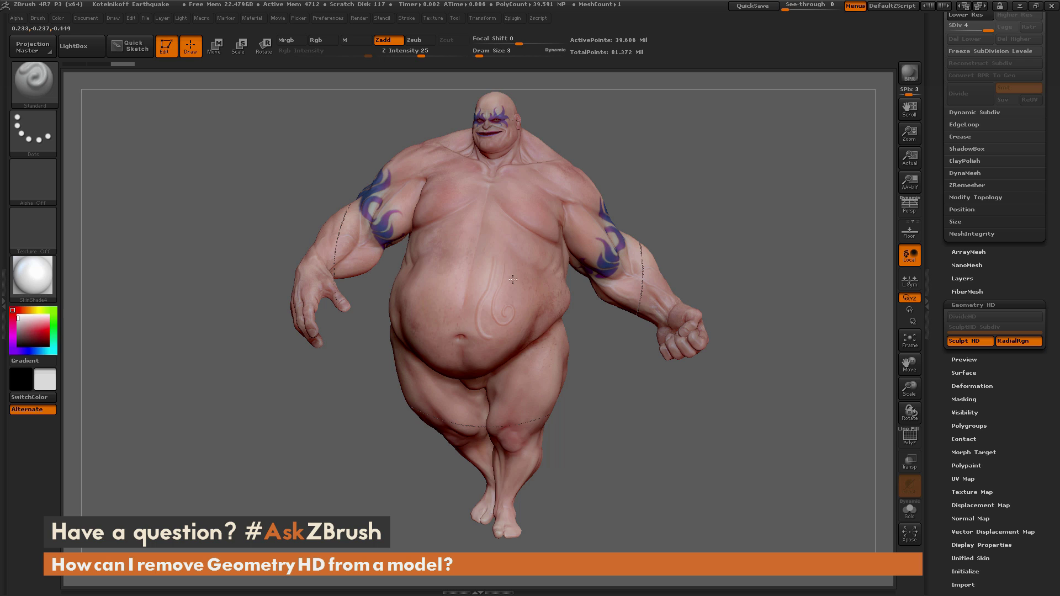
Set Z Intensity to 42, sculpt more swirls across the belly, and exit Sculpt HD.
{"action": "left_click", "coordinate": [434, 53]}
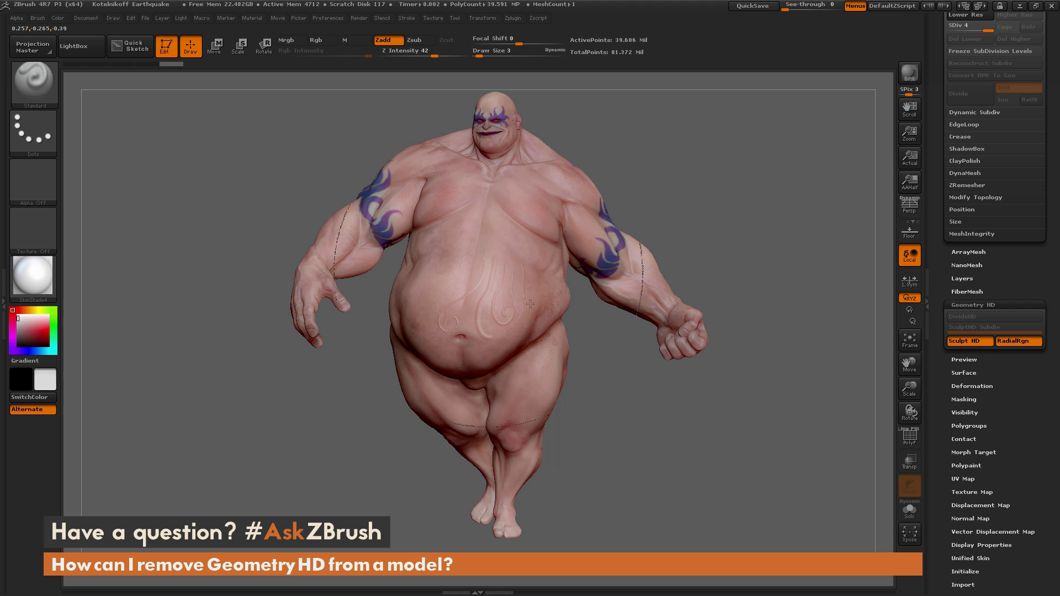
{"action": "left_click_drag", "start_coordinate": [728, 223], "coordinate": [739, 260]}
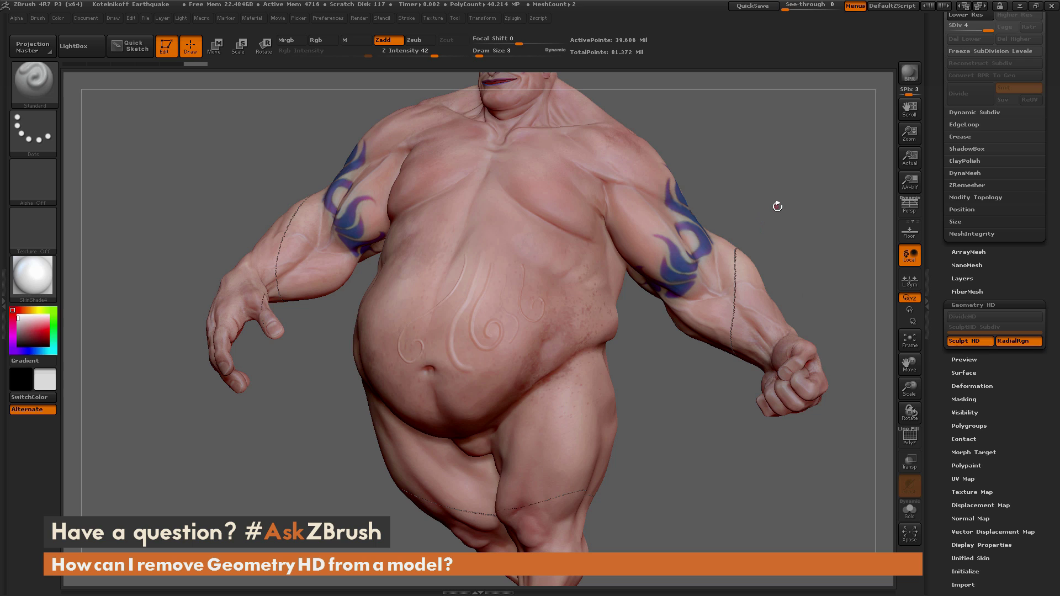
{"action": "key", "text": "a"}
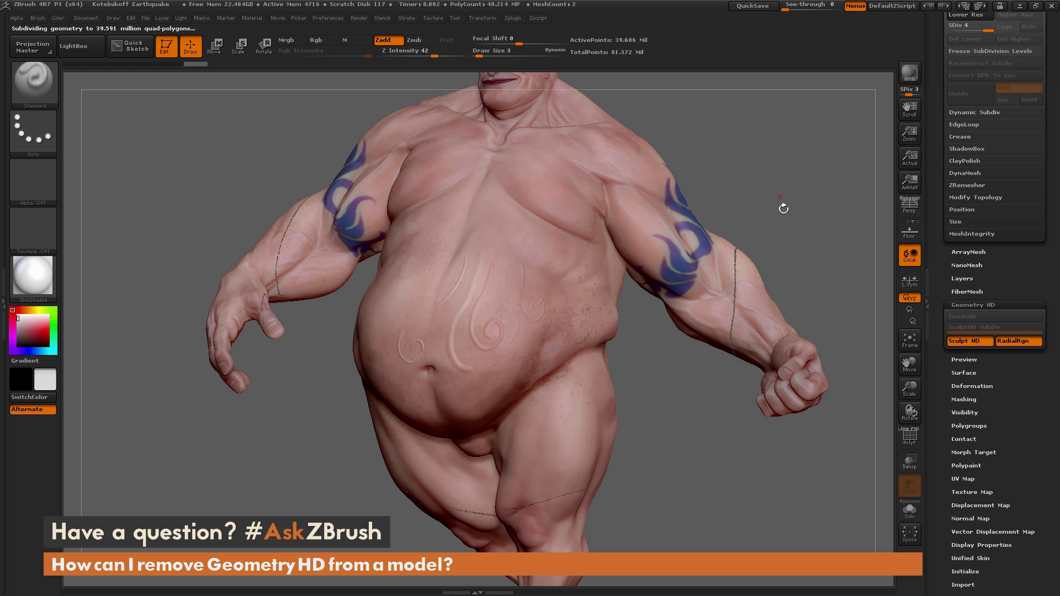
{"action": "key", "text": "a"}
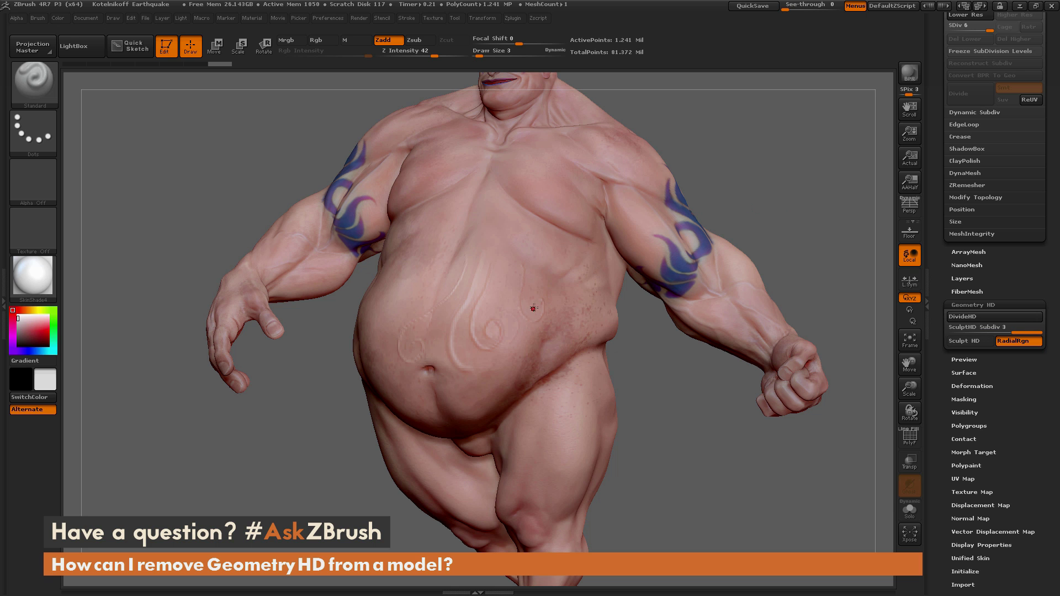
Toggle Sculpt HD on and off over different areas of the torso.
{"action": "left_click_drag", "start_coordinate": [707, 173], "coordinate": [659, 89]}
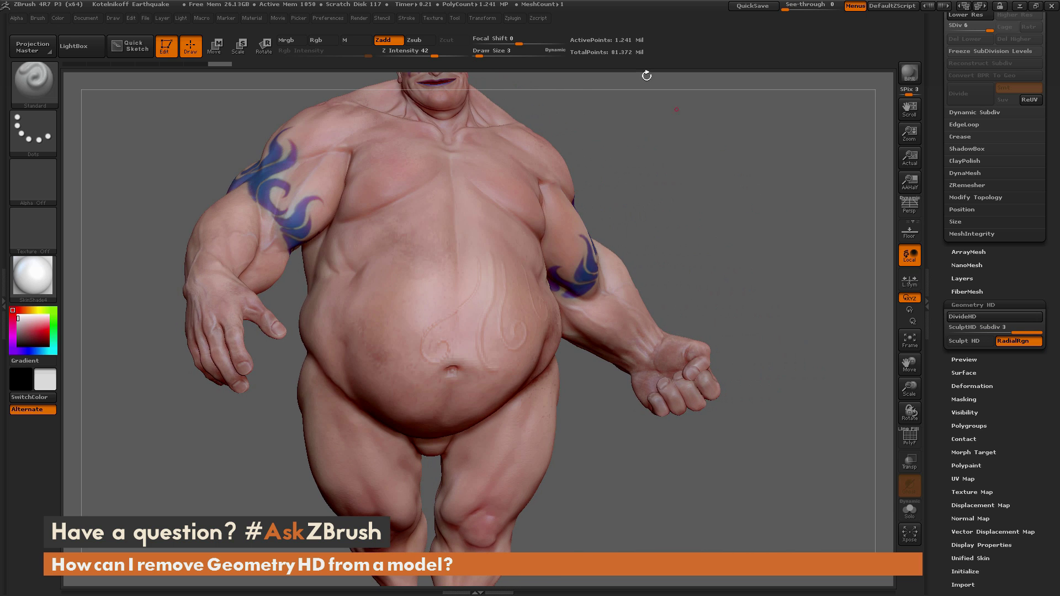
{"action": "left_click_drag", "start_coordinate": [713, 195], "coordinate": [492, 328]}
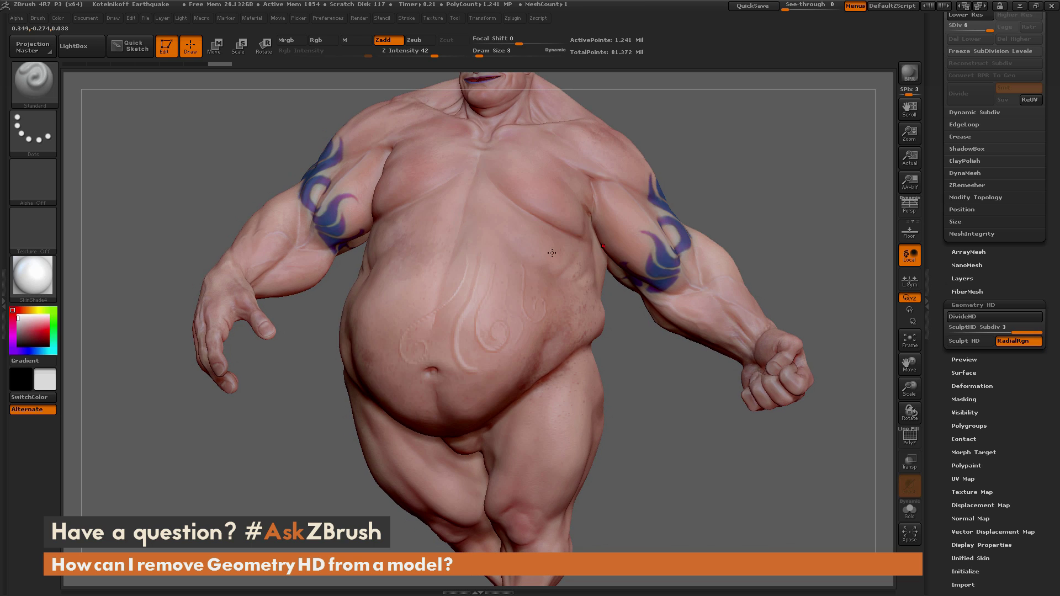
{"action": "key", "text": "a"}
{"action": "left_click", "coordinate": [528, 309]}
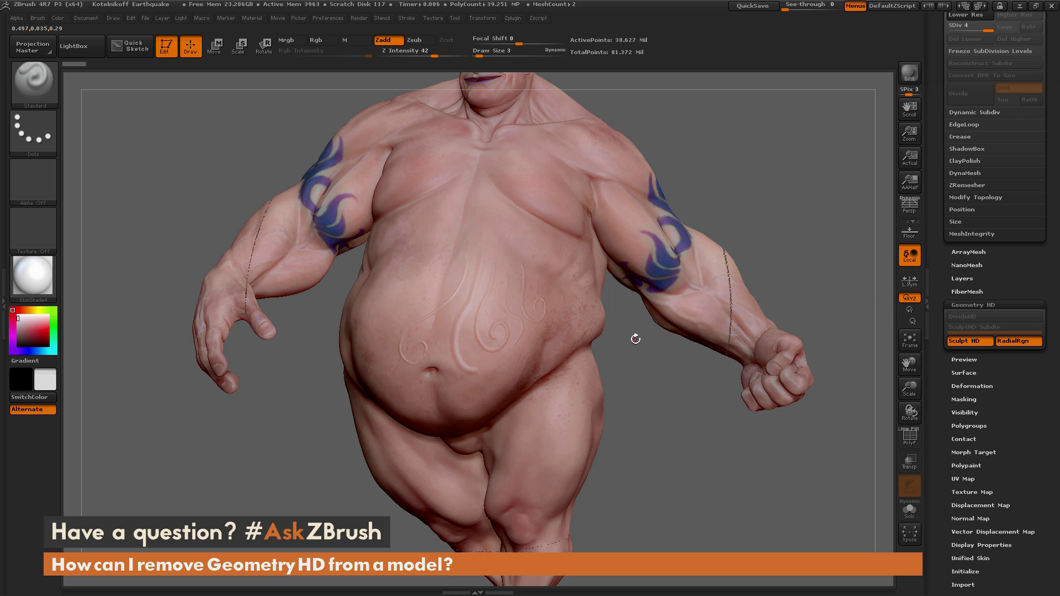
{"action": "key", "text": "a"}
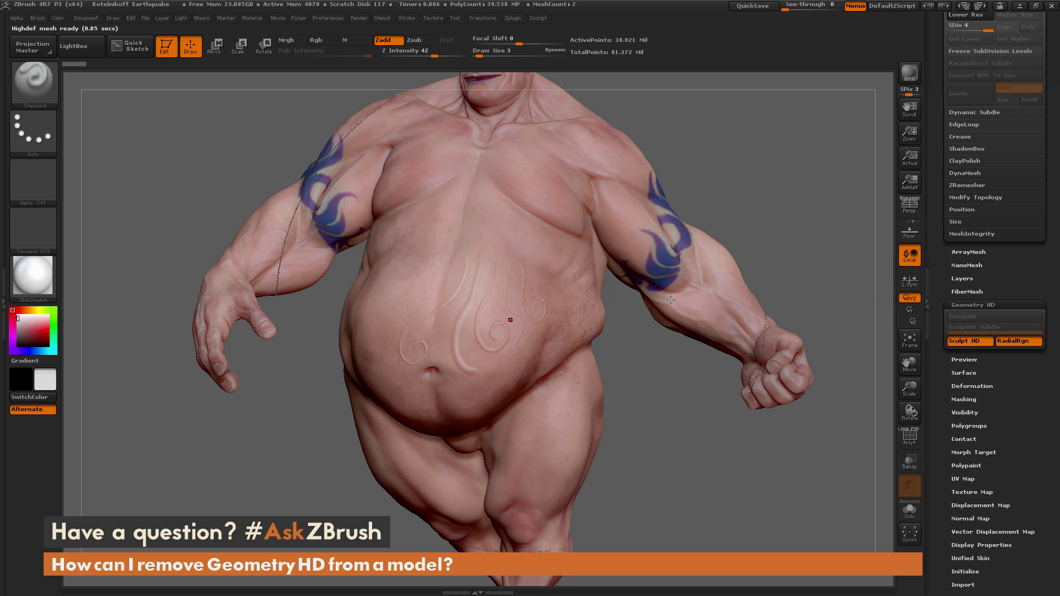
{"action": "key", "text": "a"}
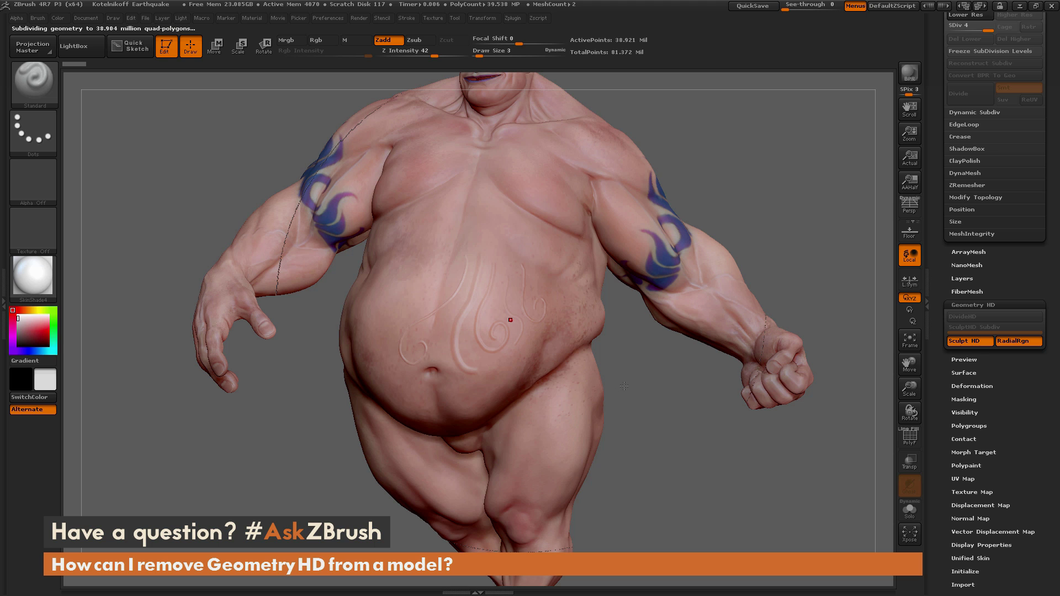
{"action": "mouse_move", "coordinate": [641, 374]}
{"action": "left_mouse_down"}
{"action": "mouse_move", "coordinate": [615, 358]}
{"action": "mouse_move", "coordinate": [640, 337]}
{"action": "mouse_move", "coordinate": [759, 270]}
{"action": "mouse_move", "coordinate": [761, 297]}
{"action": "left_mouse_up"}
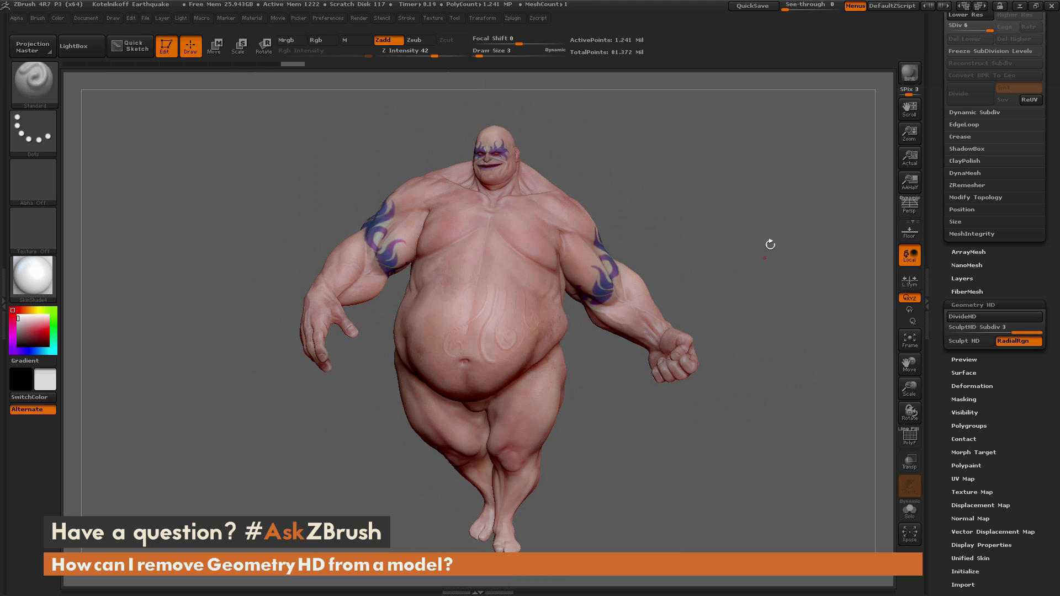
Duplicate the body subtool that carries the HD subdivisions.
{"action": "left_click_drag", "start_coordinate": [938, 243], "coordinate": [938, 304]}
{"action": "left_click", "coordinate": [981, 91]}
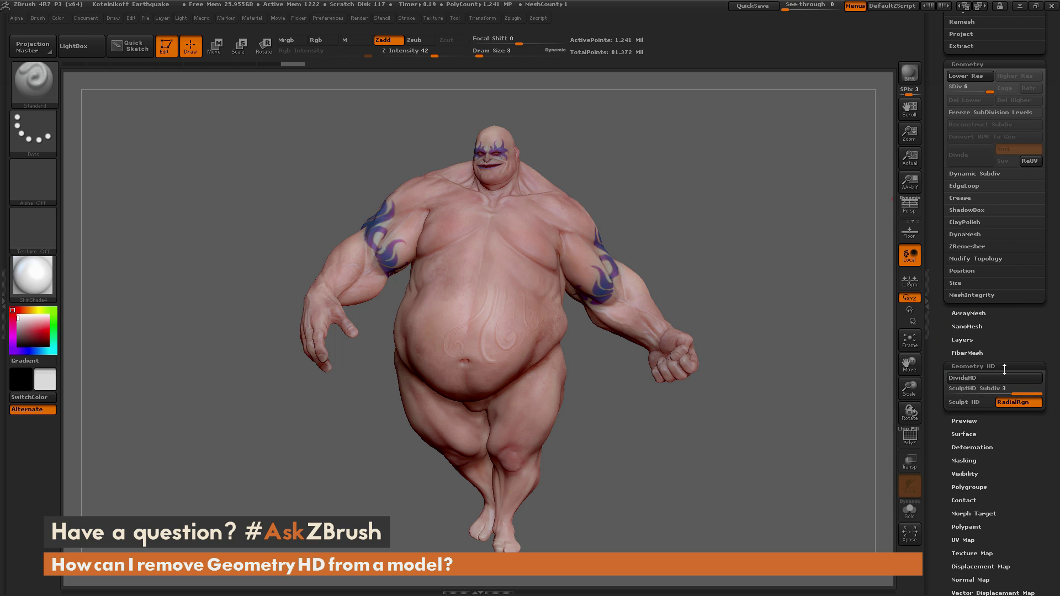
{"action": "scroll", "coordinate": [939, 332], "scroll_direction": "up", "scroll_amount": 10}
{"action": "scroll", "coordinate": [947, 377], "scroll_direction": "up", "scroll_amount": 5}
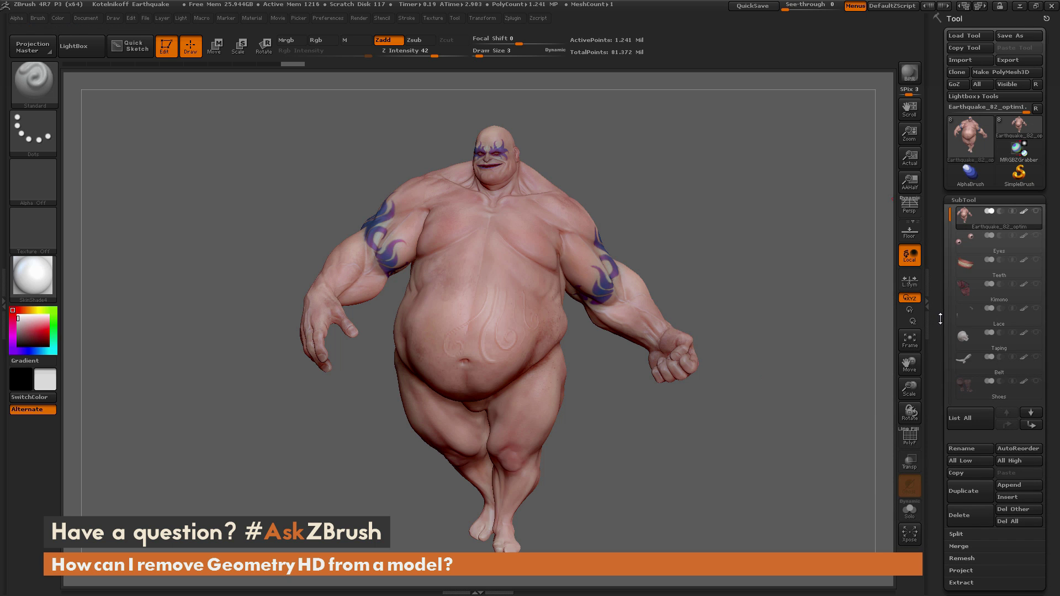
{"action": "scroll", "coordinate": [956, 363], "scroll_direction": "down", "scroll_amount": 2}
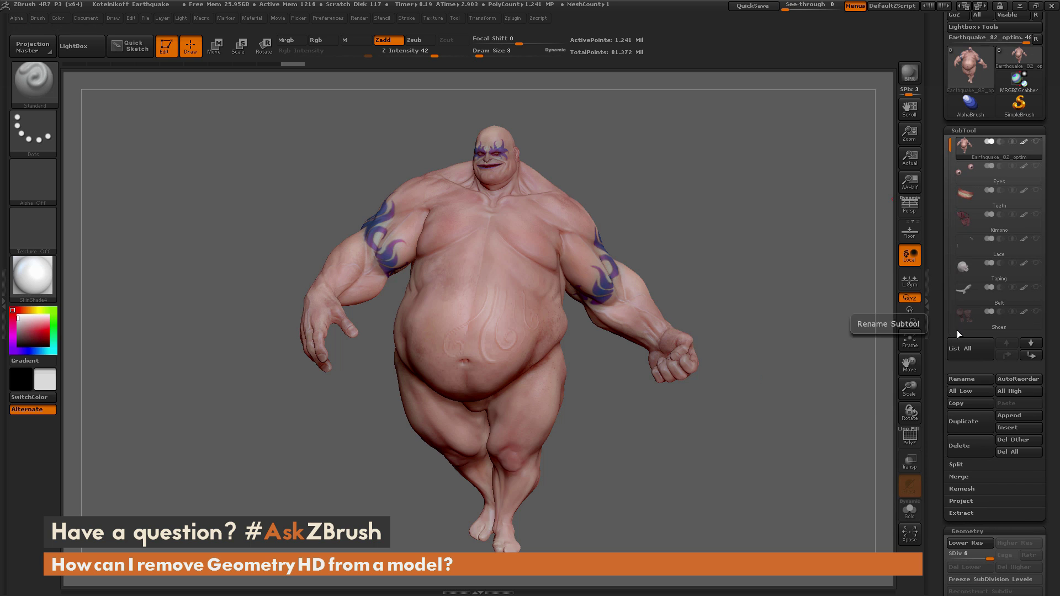
{"action": "left_click", "coordinate": [961, 422]}
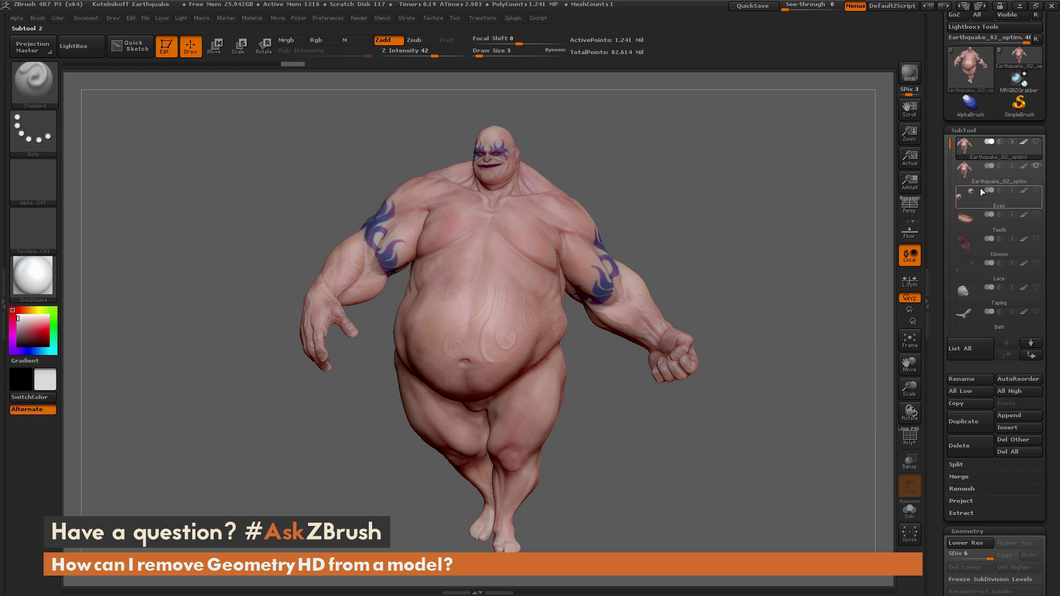
Select the Earthquake_82_optim body below the top subtool and examine its Geometry HD settings and belly detail.
{"action": "mouse_move", "coordinate": [982, 179]}
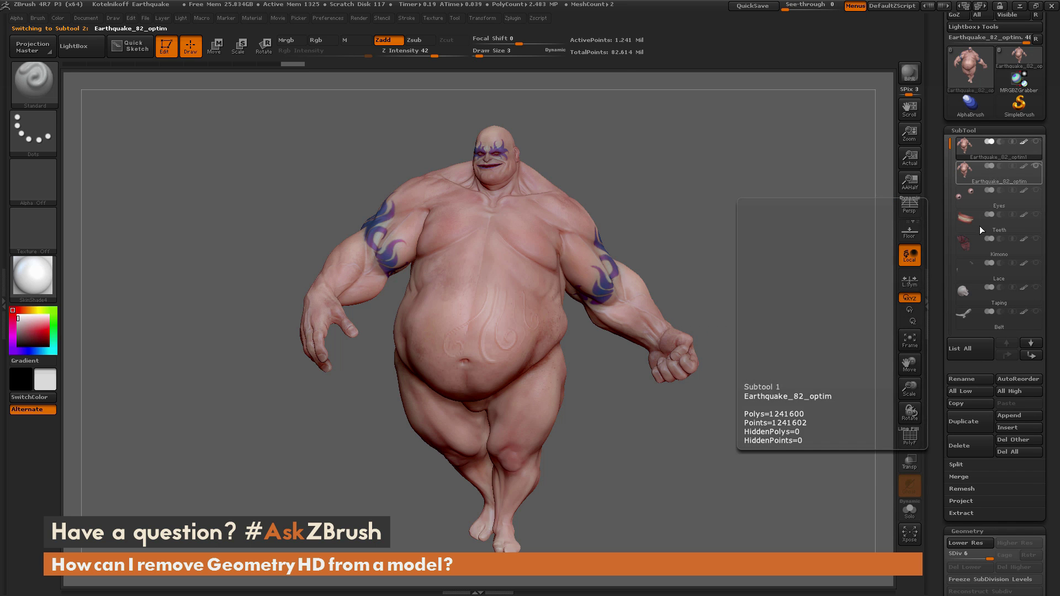
{"action": "left_click", "coordinate": [1020, 175]}
{"action": "left_click_drag", "start_coordinate": [940, 326], "coordinate": [945, 205]}
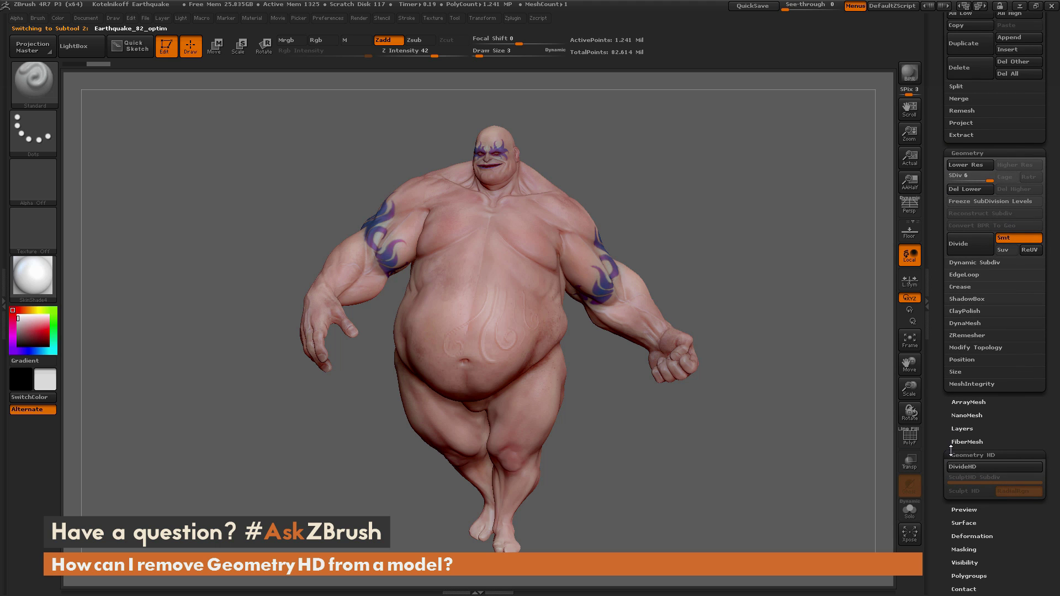
{"action": "left_click_drag", "start_coordinate": [709, 246], "coordinate": [715, 246]}
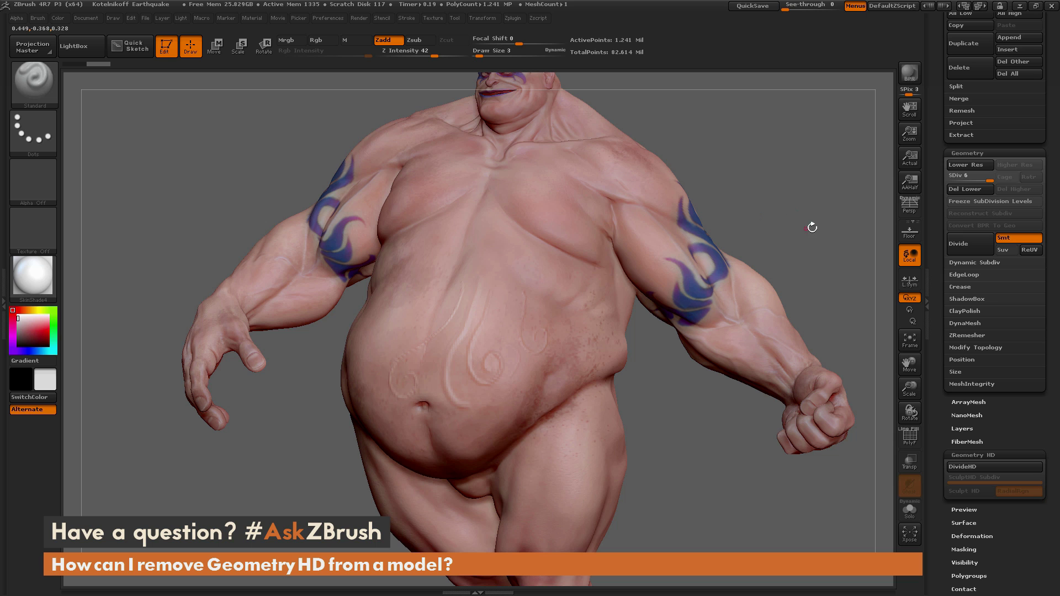
{"action": "left_click_drag", "start_coordinate": [815, 270], "coordinate": [874, 215], "text": "alt"}
Select the top body subtool and check its Geometry HD settings for comparison.
{"action": "left_click_drag", "start_coordinate": [940, 197], "coordinate": [930, 294]}
{"action": "left_click", "coordinate": [1007, 147]}
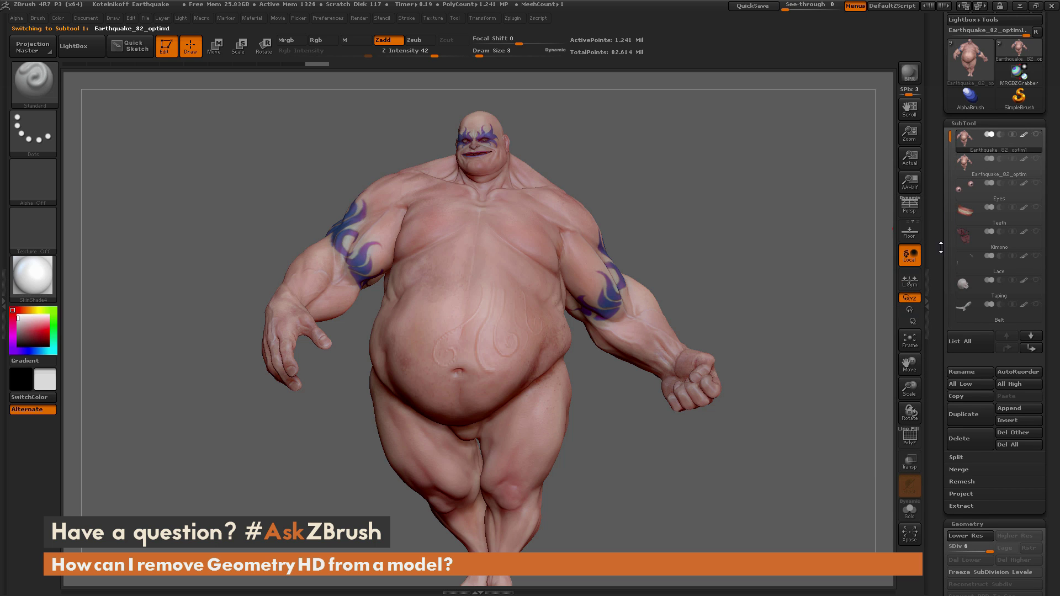
{"action": "scroll", "coordinate": [943, 185], "scroll_direction": "down", "scroll_amount": 3}
{"action": "scroll", "coordinate": [943, 185], "scroll_direction": "down", "scroll_amount": 5}
{"action": "scroll", "coordinate": [953, 207], "scroll_direction": "down", "scroll_amount": 3}
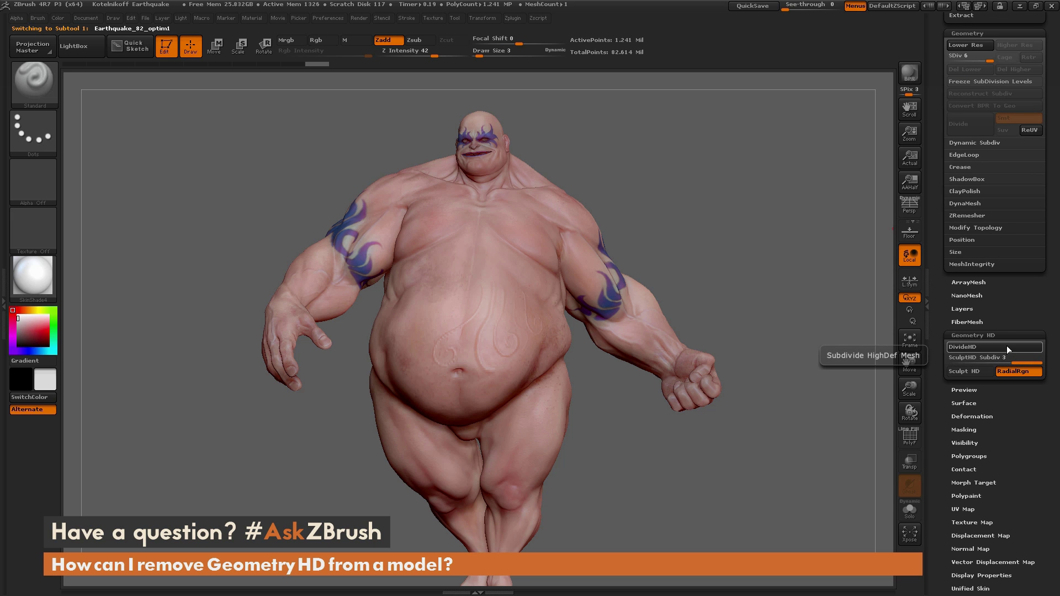
Duplicate the top body subtool again and select the body directly beneath it to check its Geometry HD settings.
{"action": "left_click_drag", "start_coordinate": [945, 303], "coordinate": [941, 402]}
{"action": "left_click_drag", "start_coordinate": [937, 235], "coordinate": [938, 303]}
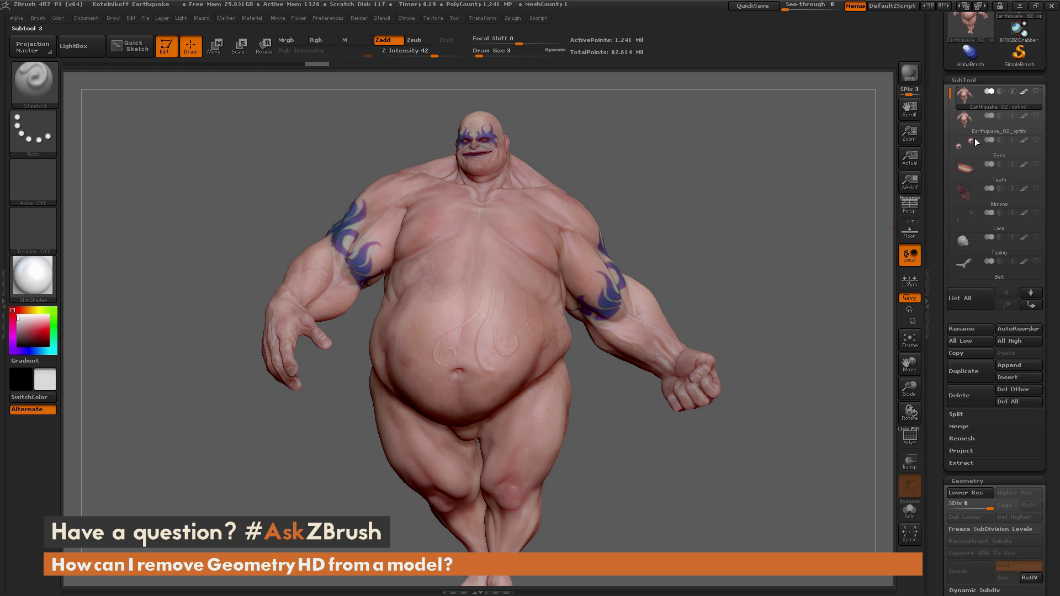
{"action": "left_click", "coordinate": [973, 371]}
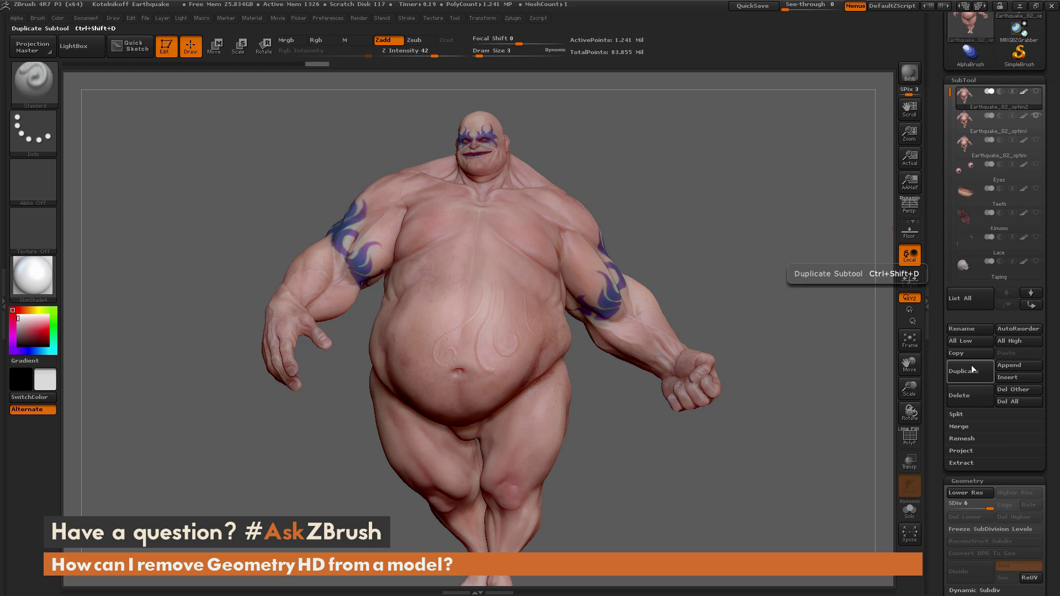
{"action": "left_click", "coordinate": [1011, 130]}
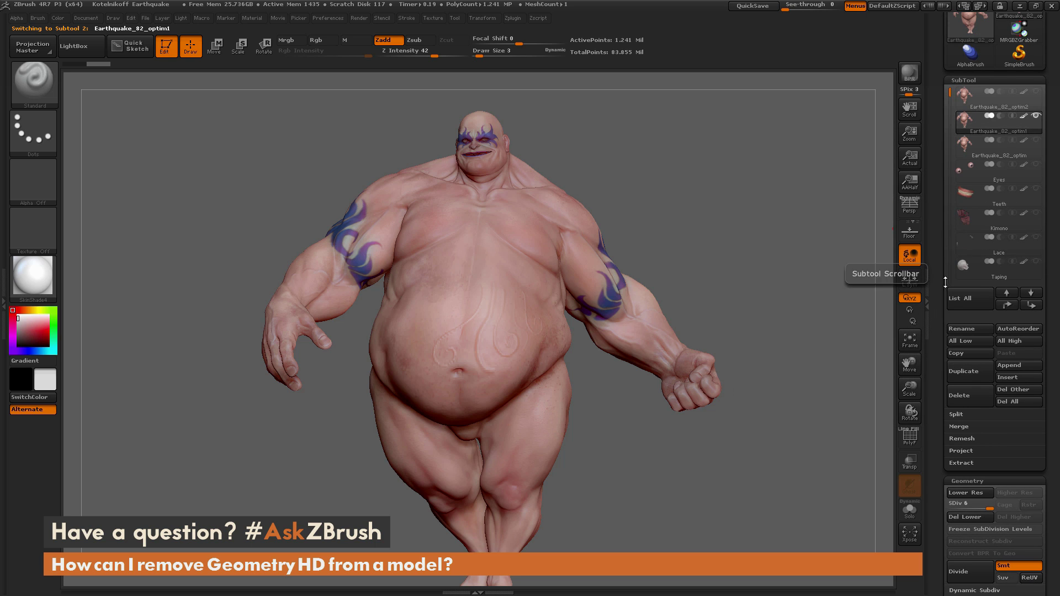
{"action": "scroll", "coordinate": [961, 320], "scroll_direction": "down", "scroll_amount": 10}
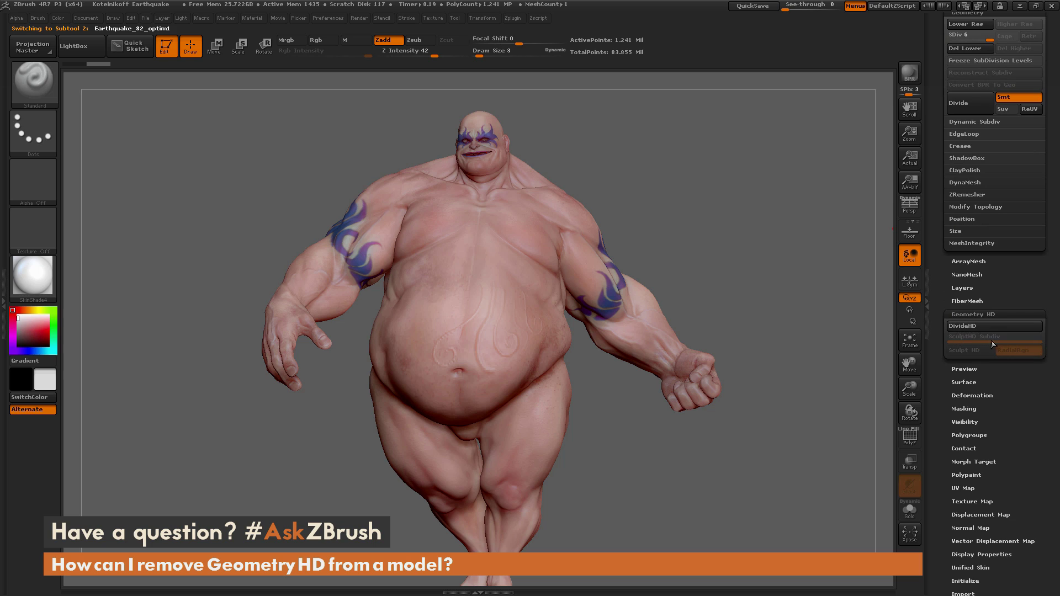